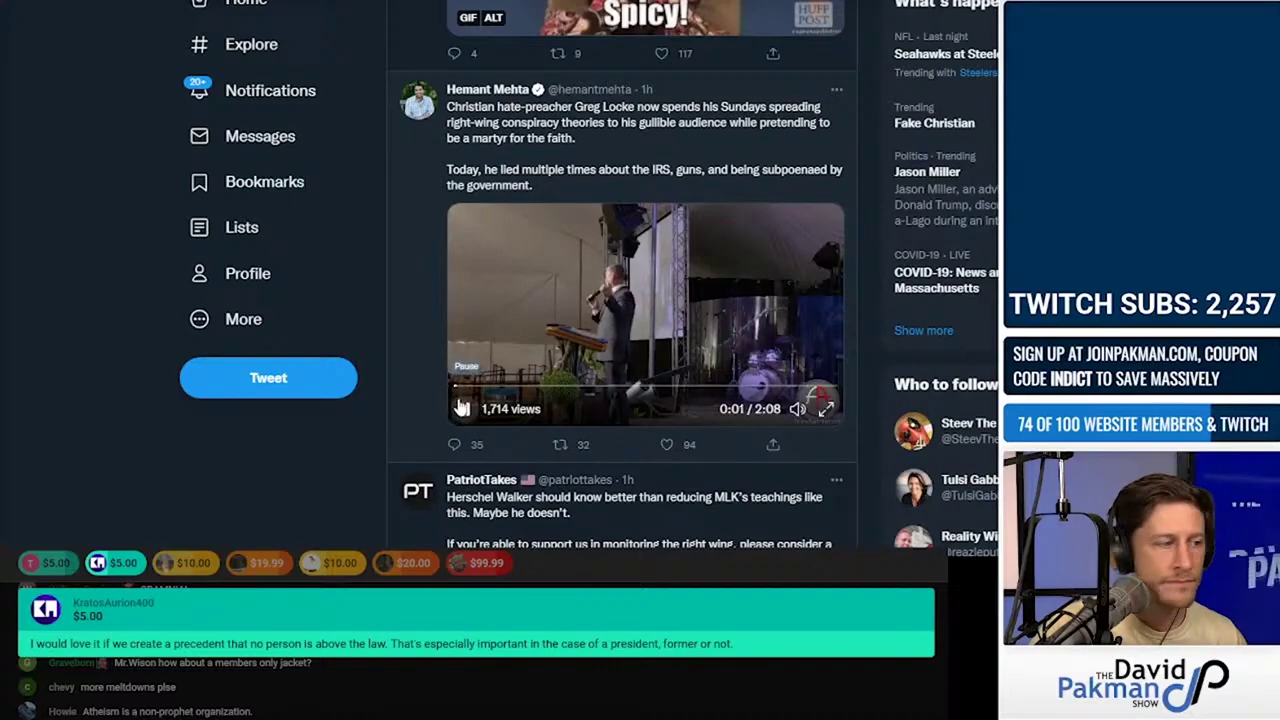
Pause the preacher video near 0:10, then resume its playback
click(520, 312)
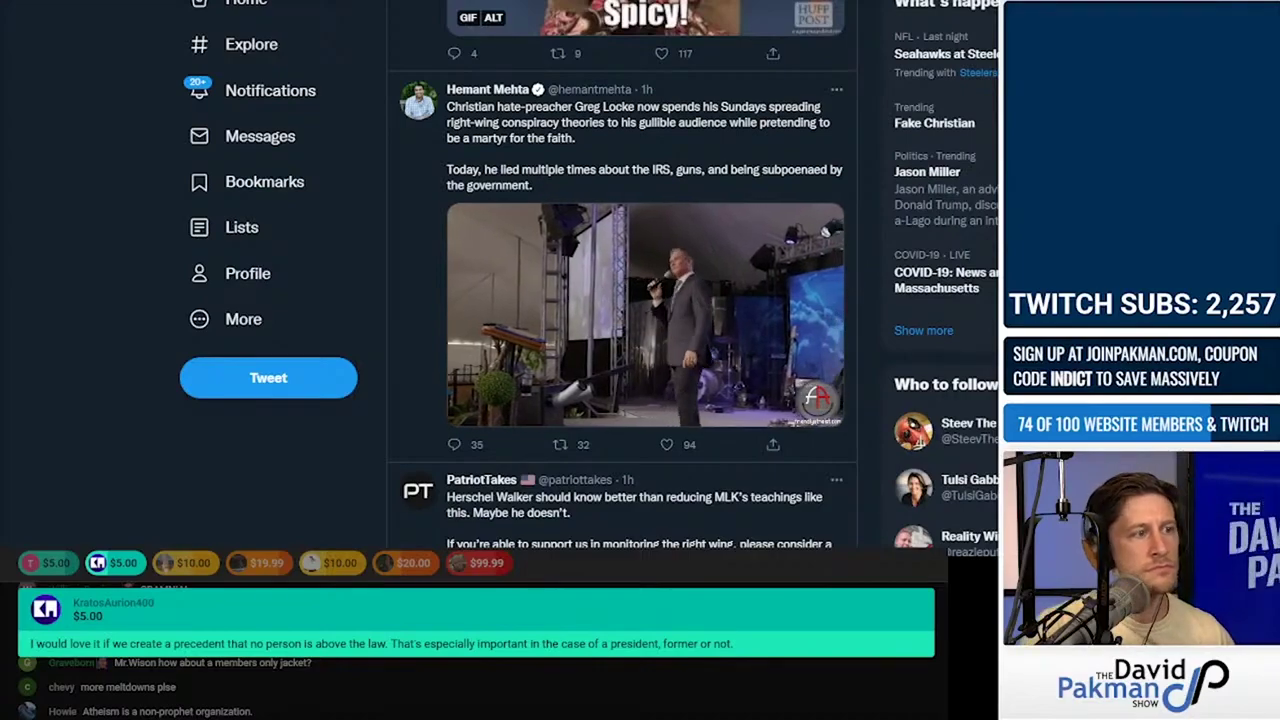
click(670, 308)
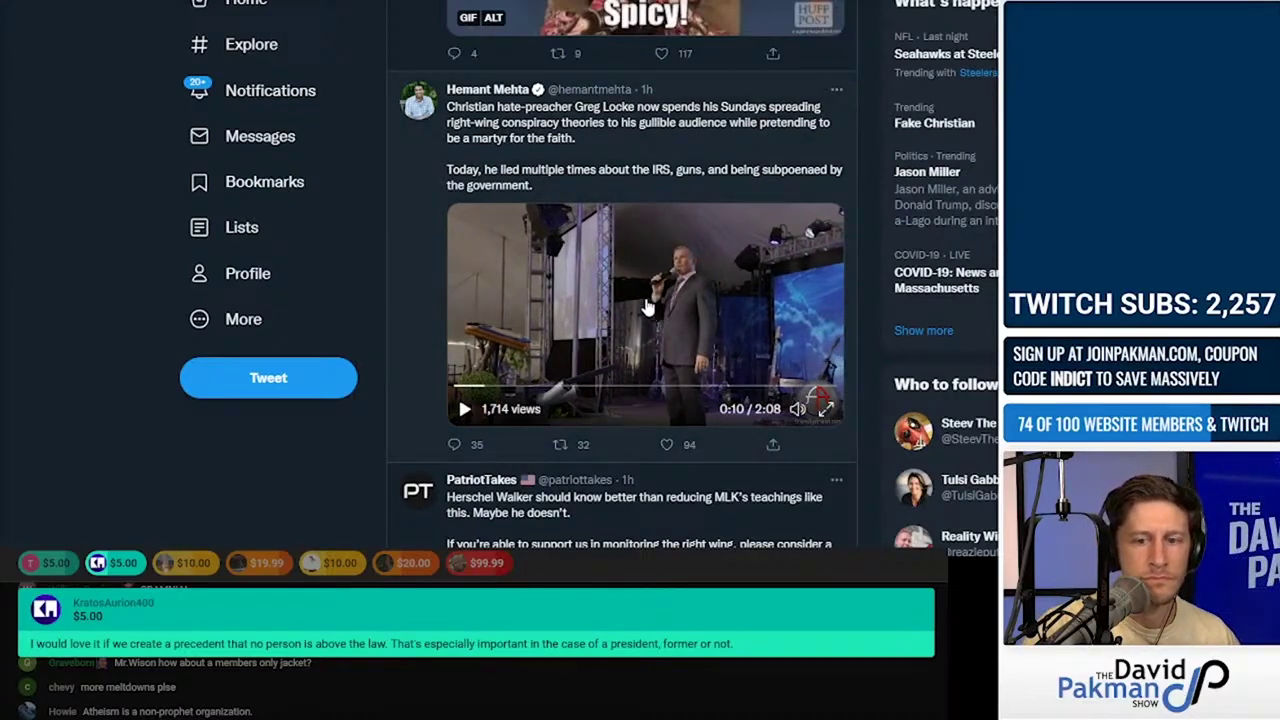
click(650, 305)
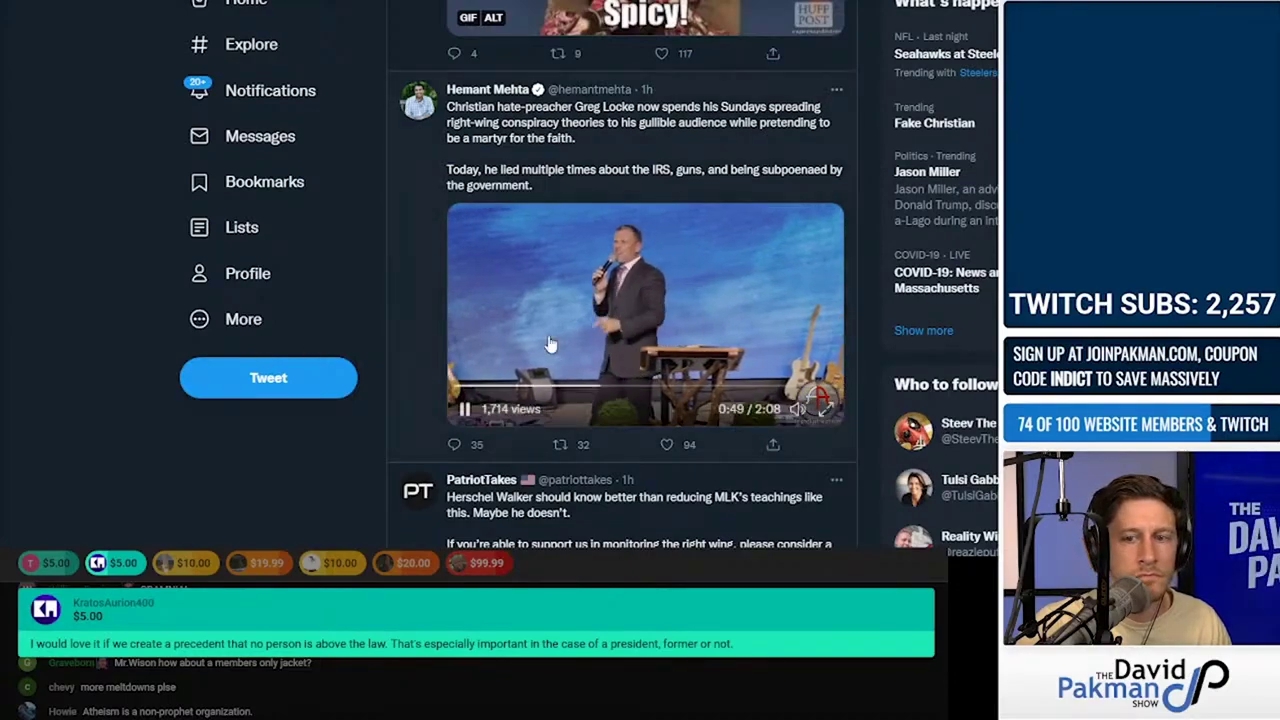
Pause the preacher video at 0:50, then resume it until it stops at 1:11
click(535, 295)
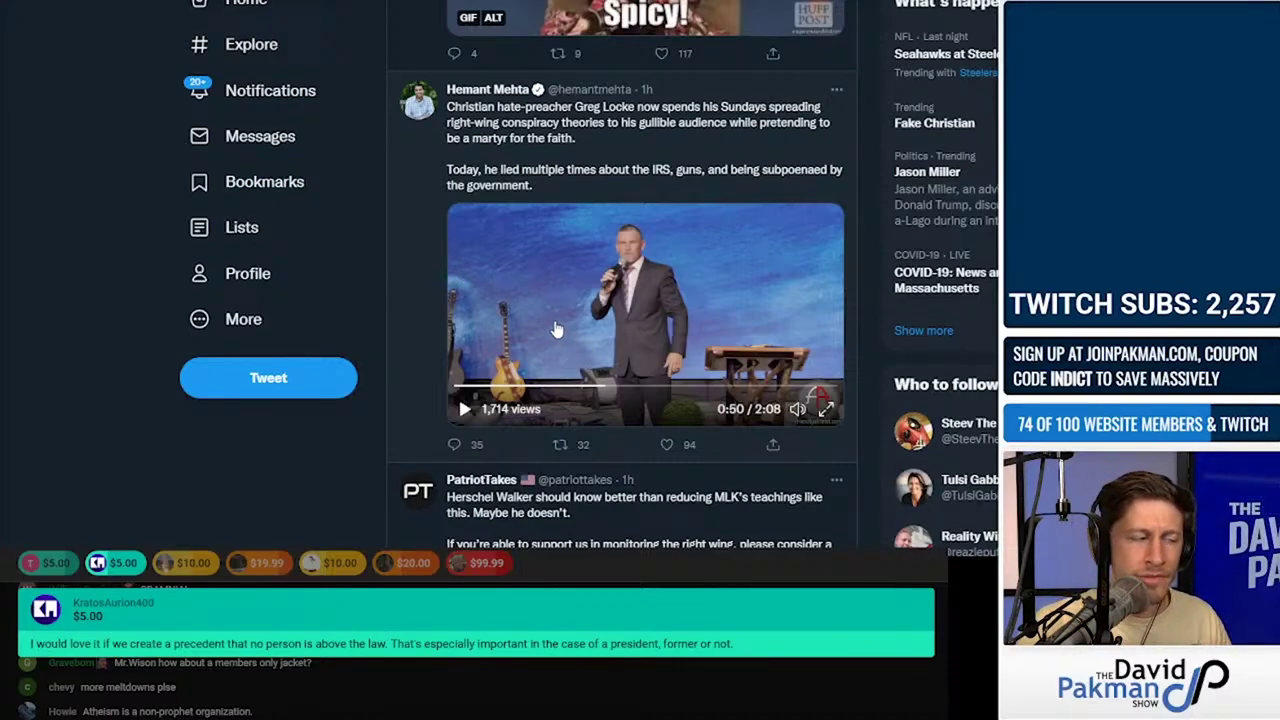
click(555, 327)
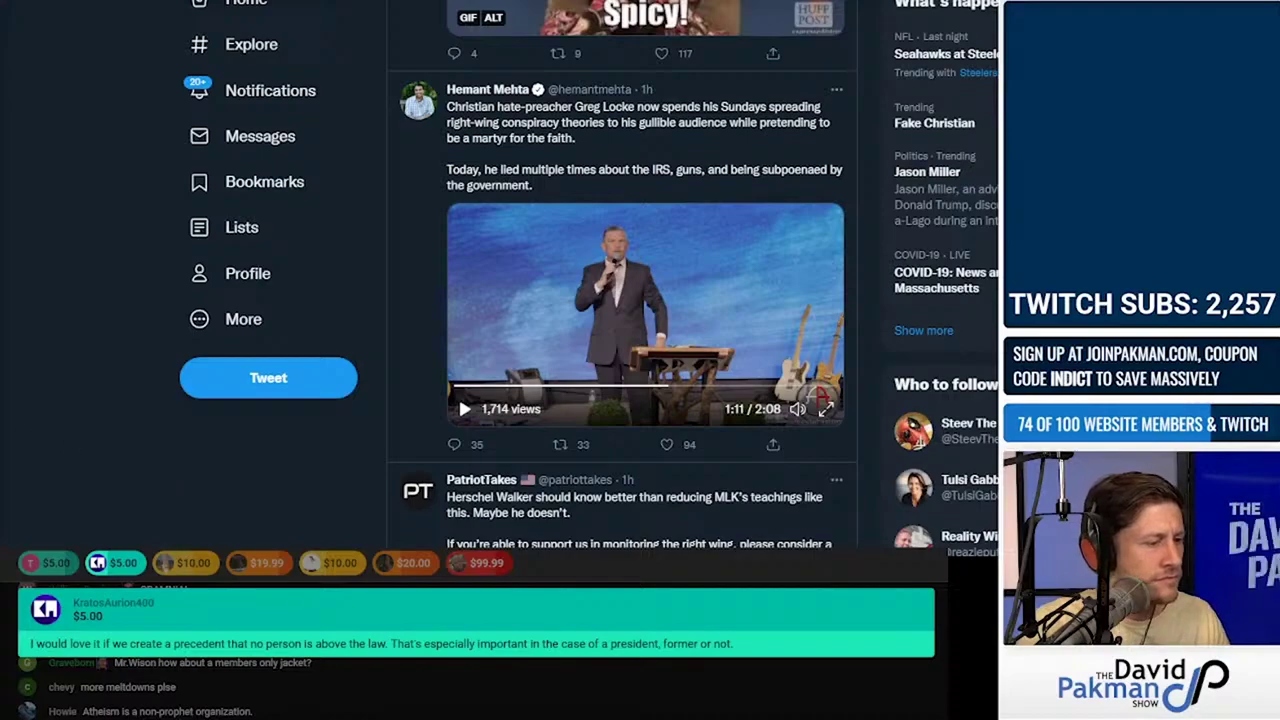
Resume the preacher video and pause it at 1:40
click(580, 340)
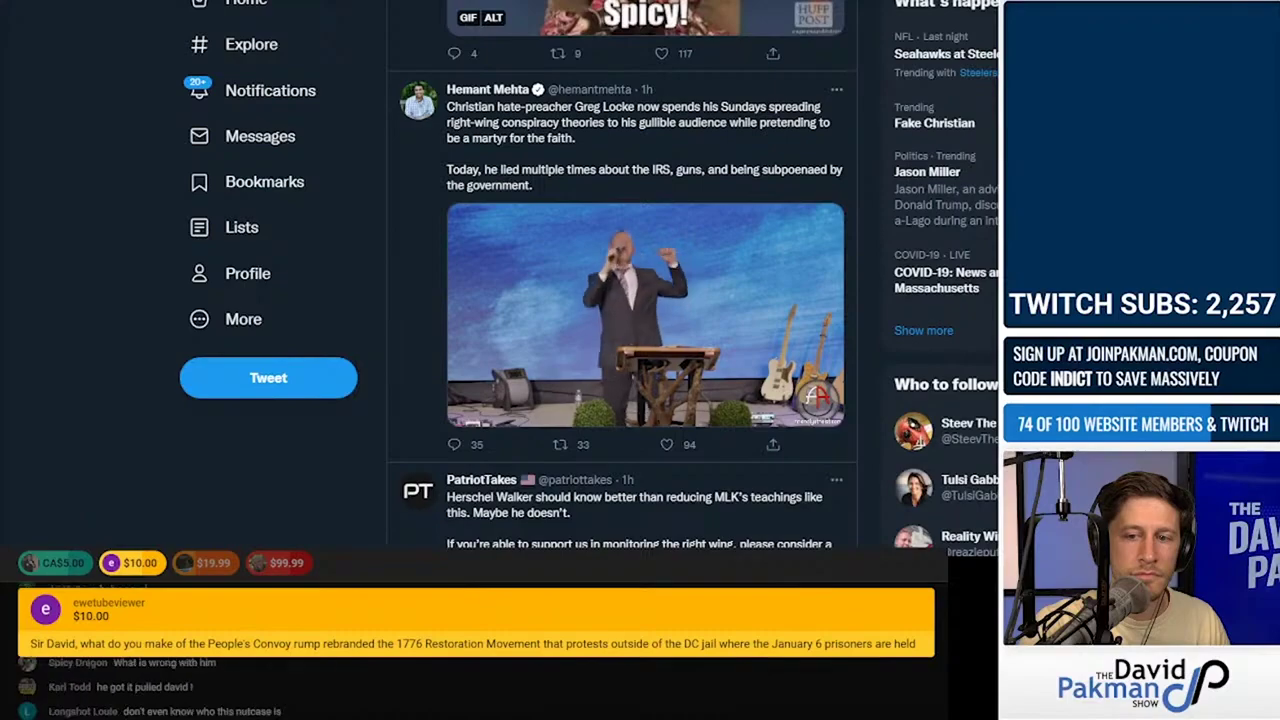
click(458, 395)
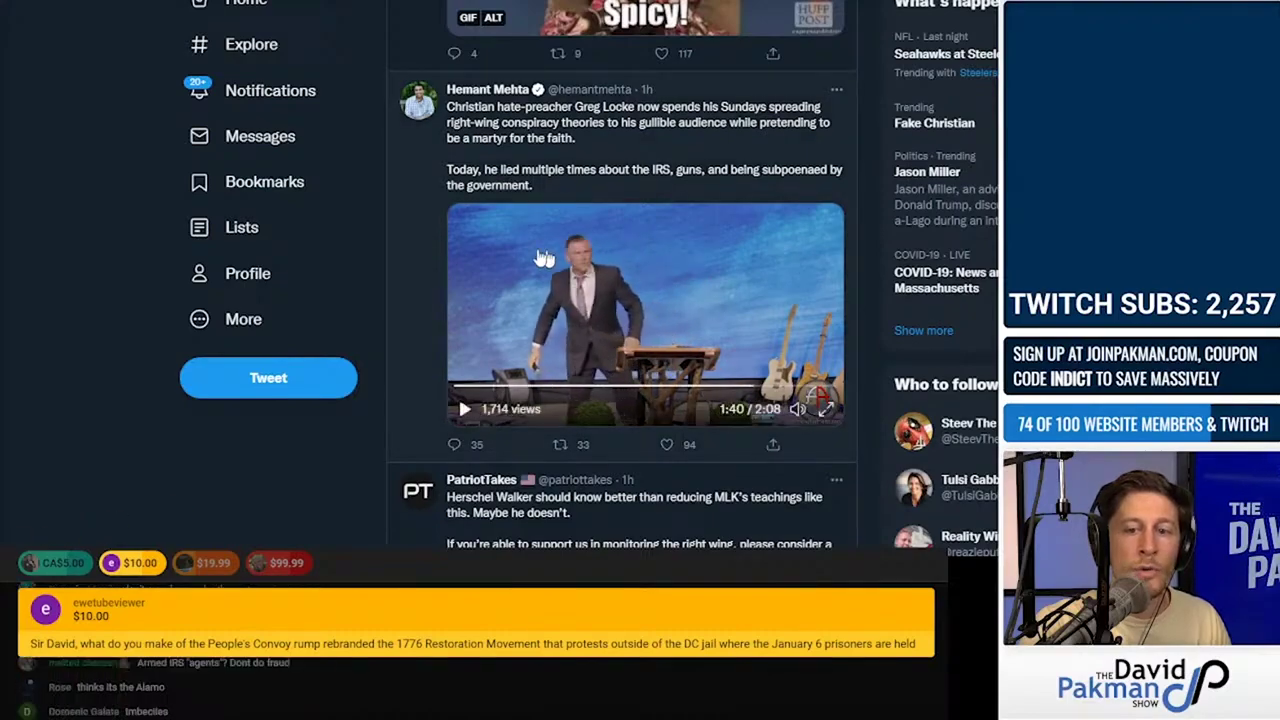
scroll(519, 232, down, 5)
scroll(519, 232, down, 5)
scroll(519, 232, down, 3)
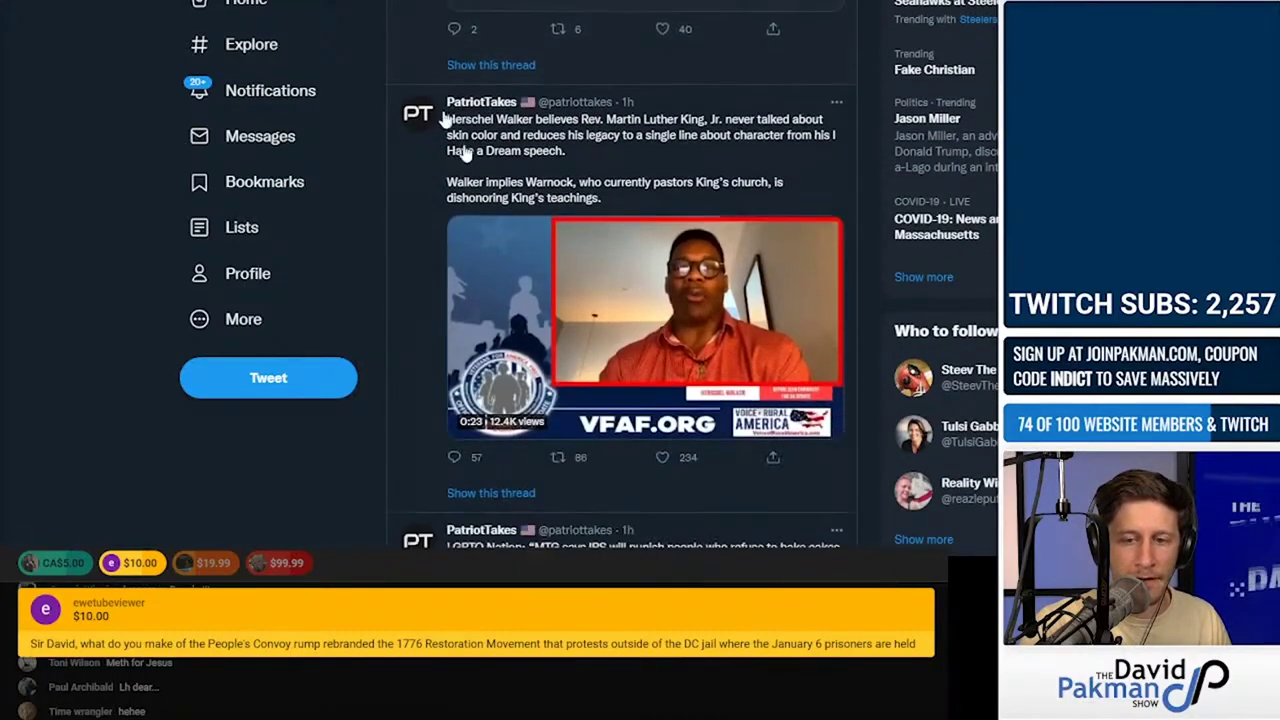